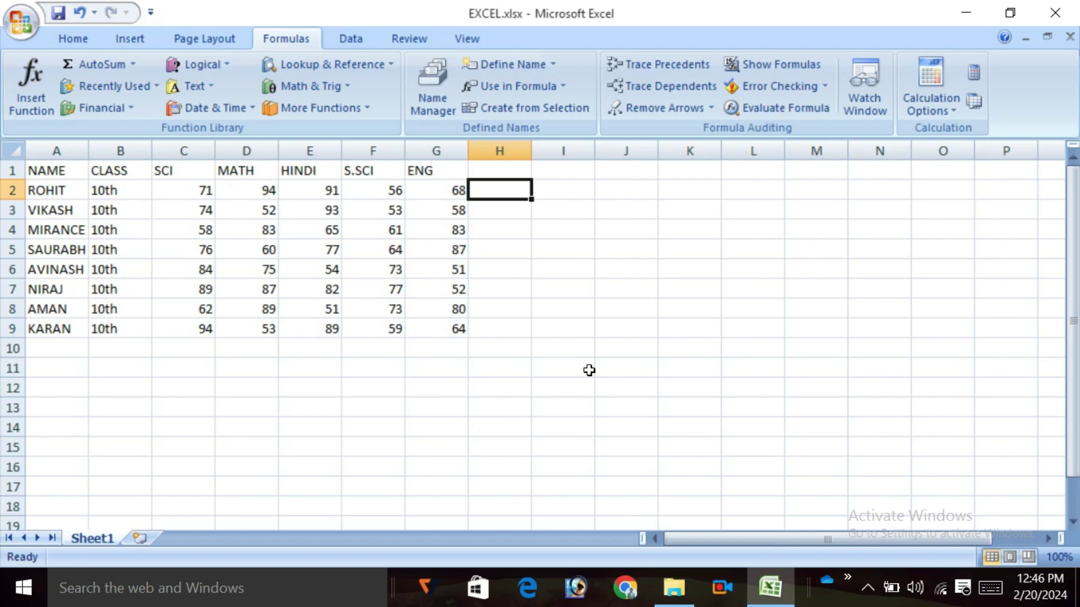
Widen column A so every student name fits fully.
click(104, 416)
drag(86, 150, 105, 150)
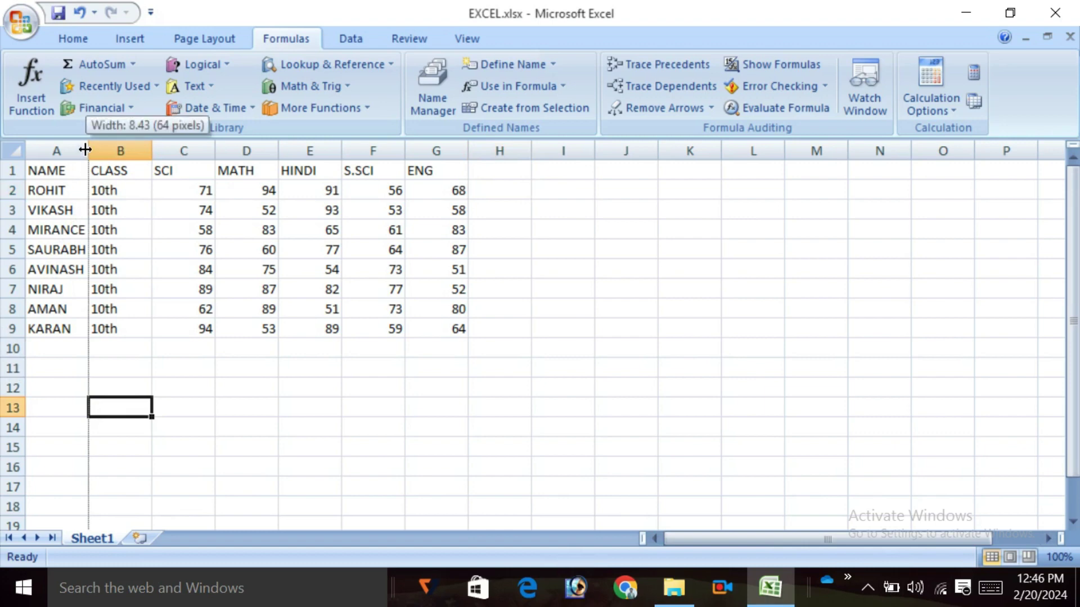
mouse_move(134, 191)
mouse_down()
mouse_move(151, 332)
mouse_move(200, 329)
mouse_up()
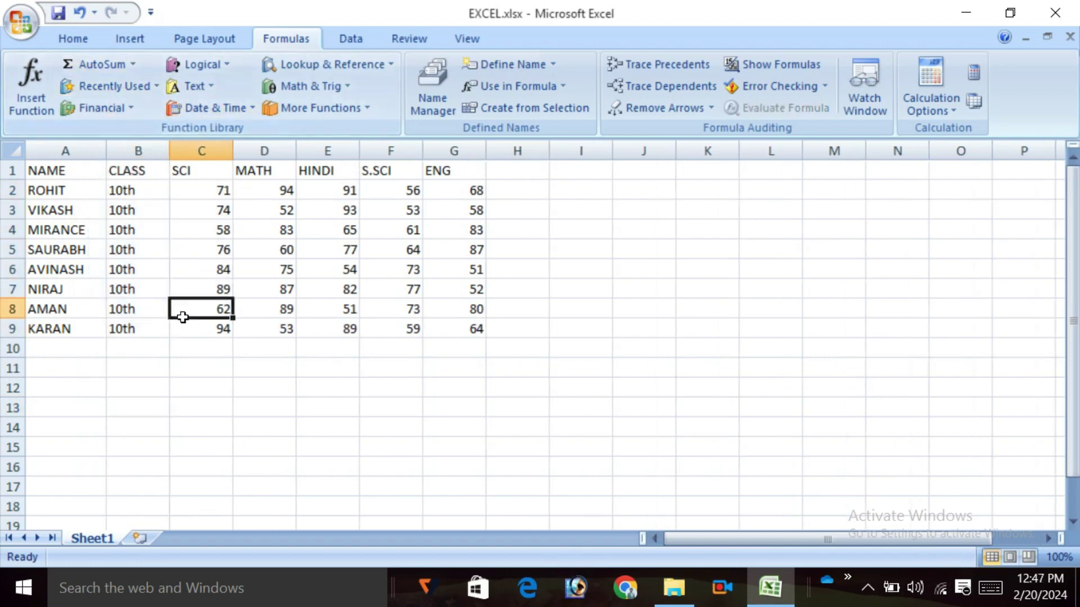
click(433, 119)
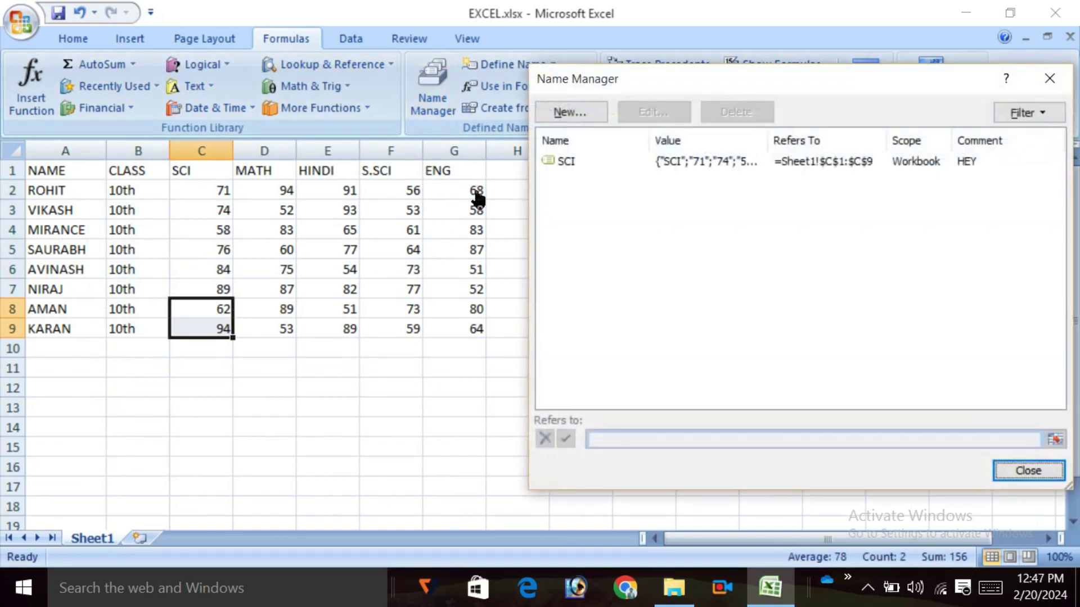
click(624, 161)
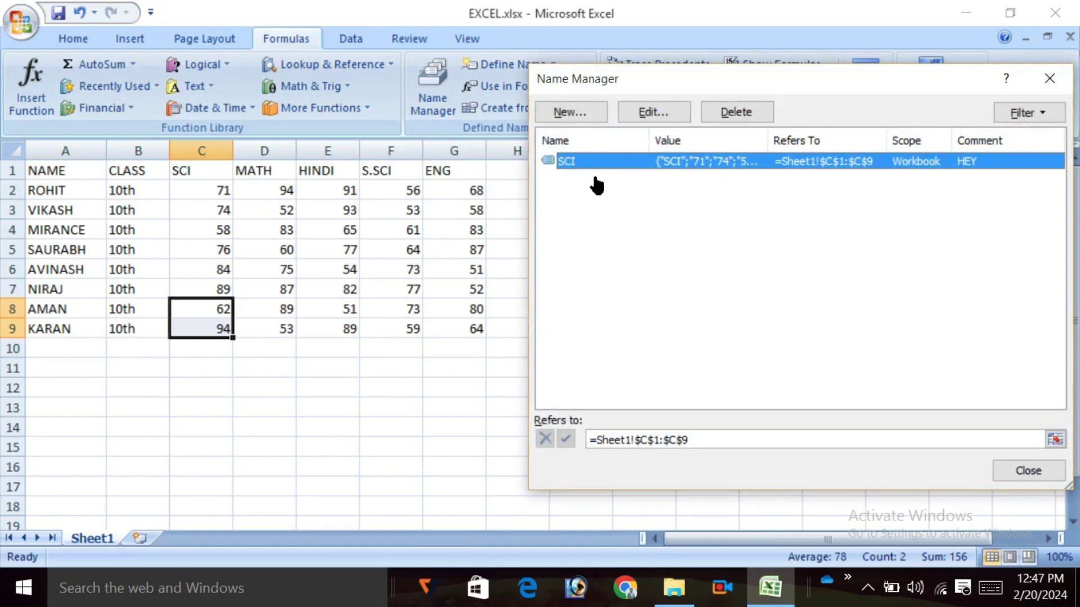
click(749, 118)
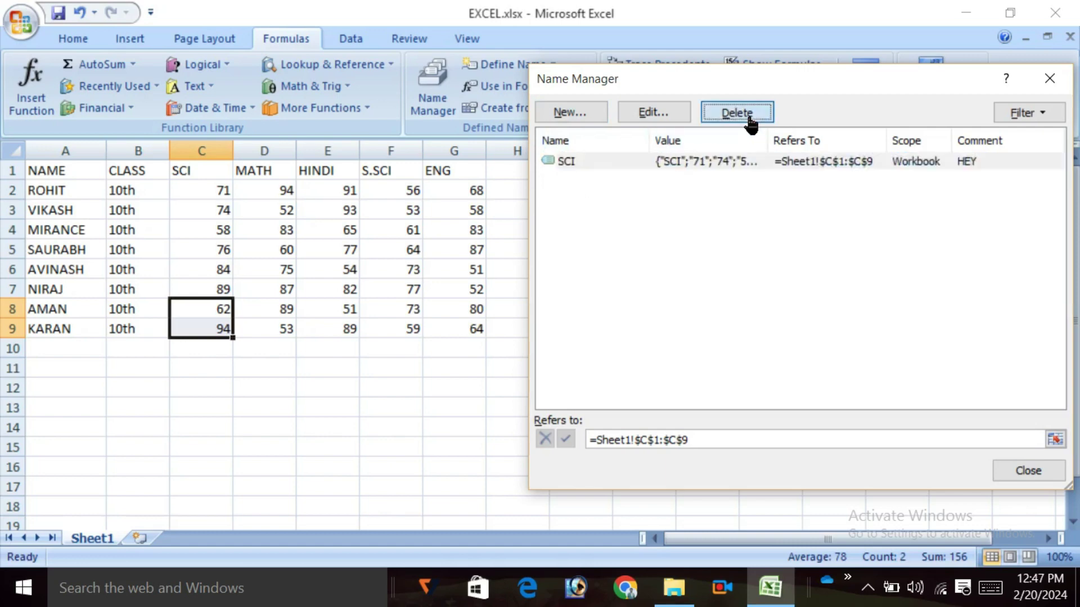
click(677, 269)
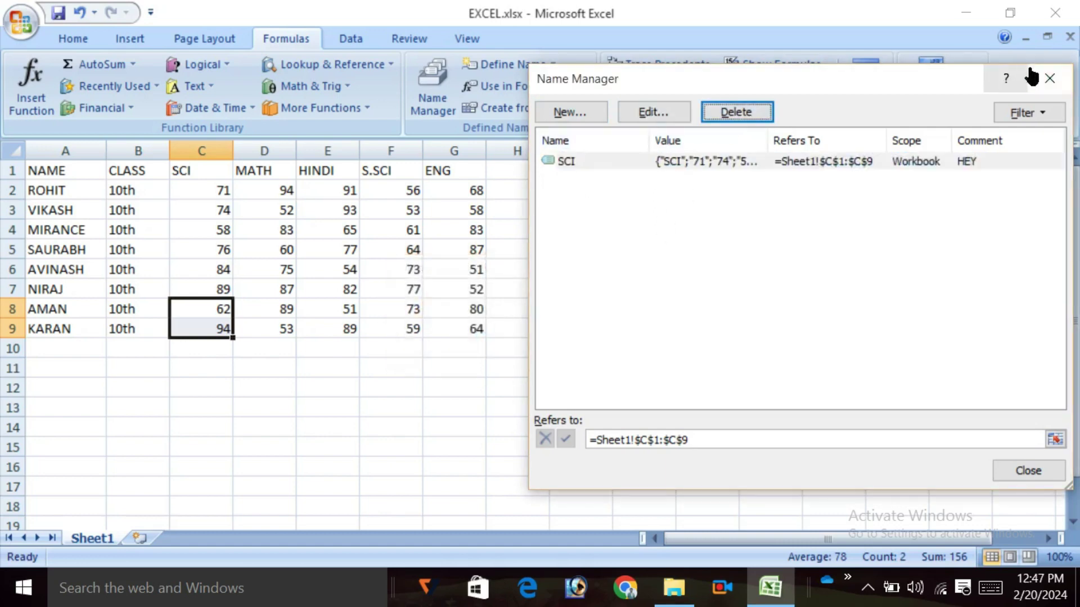
click(1049, 78)
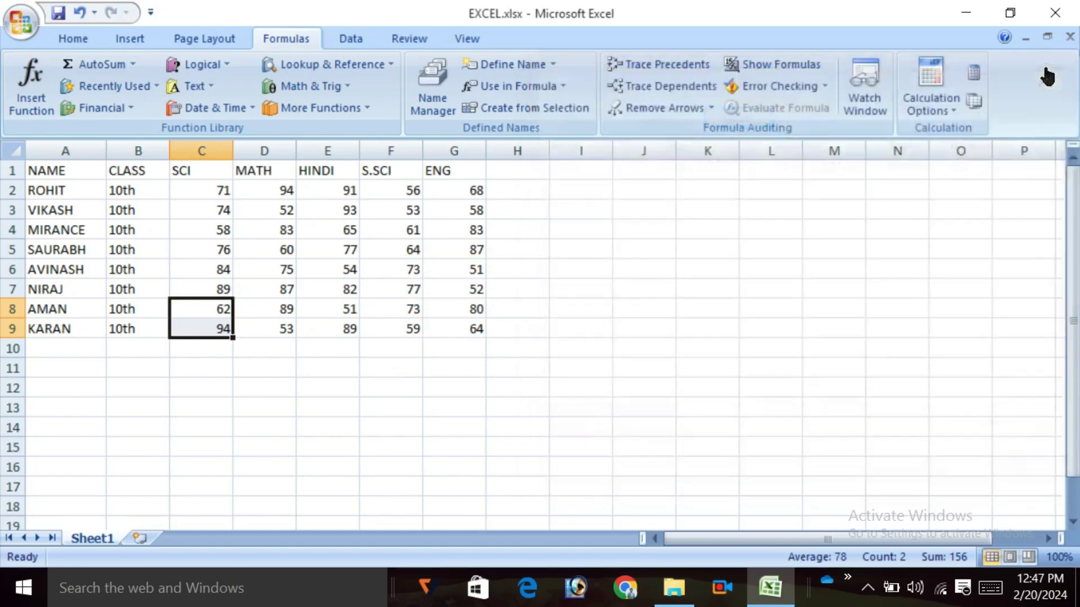
Define the name S.SCI for cells F1:F9 with Workbook scope.
click(550, 72)
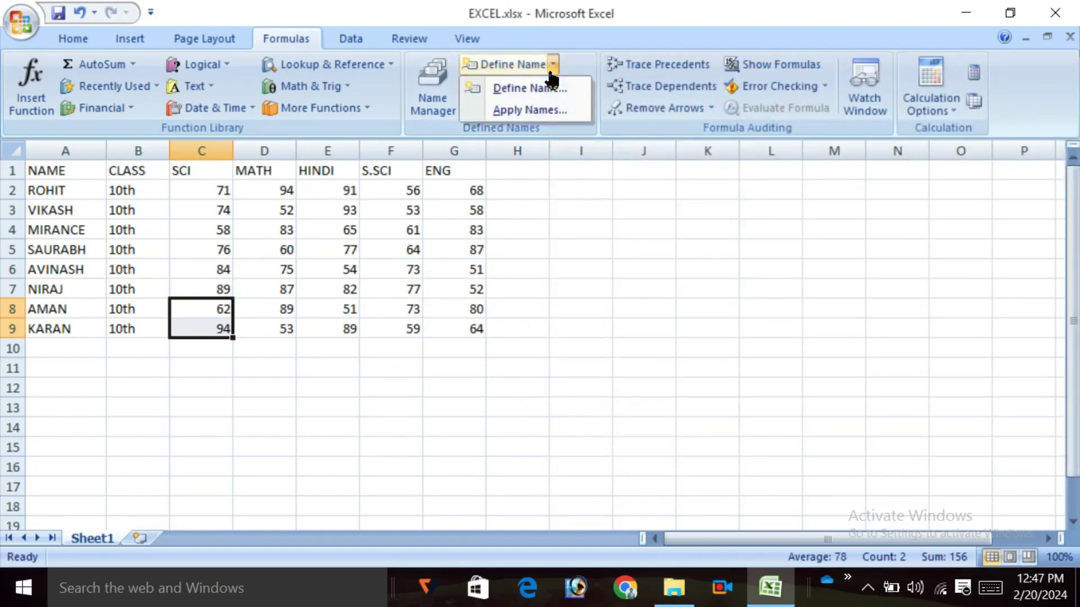
click(540, 236)
click(292, 388)
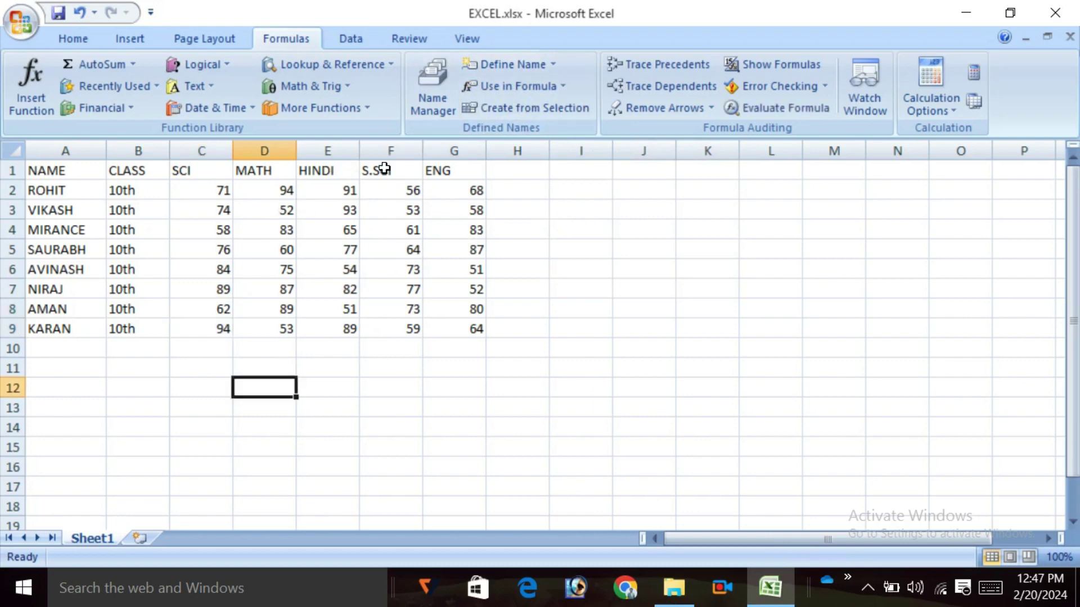
drag(385, 168, 400, 321)
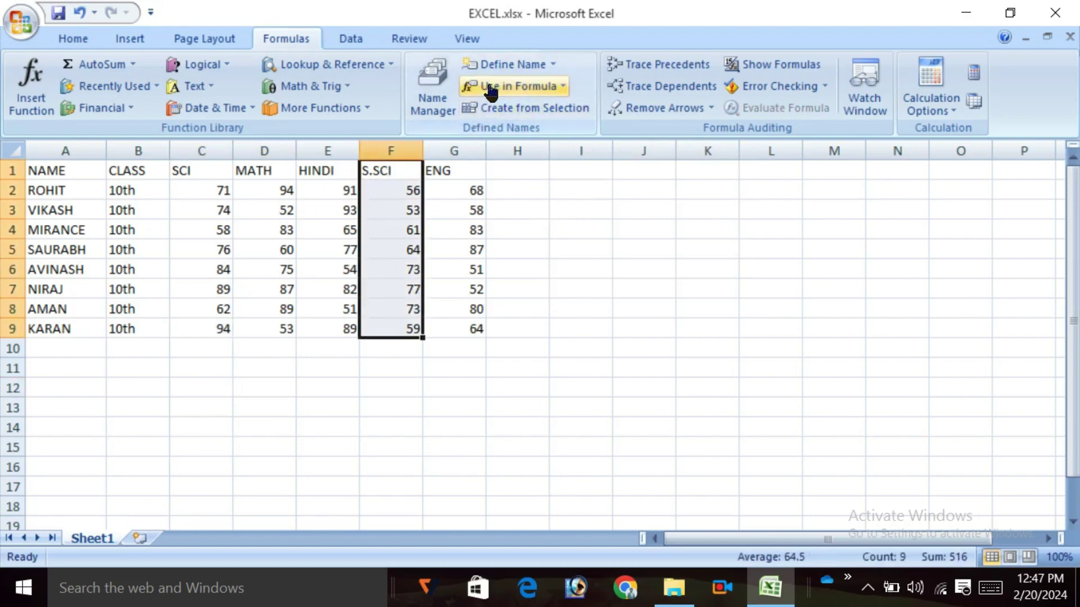
click(506, 65)
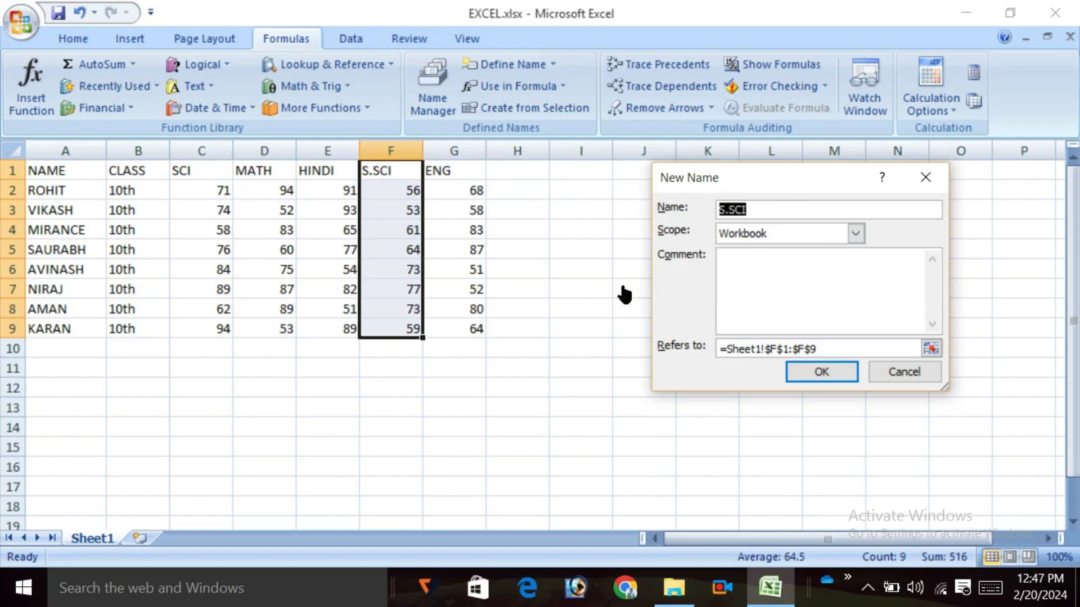
click(734, 267)
click(855, 234)
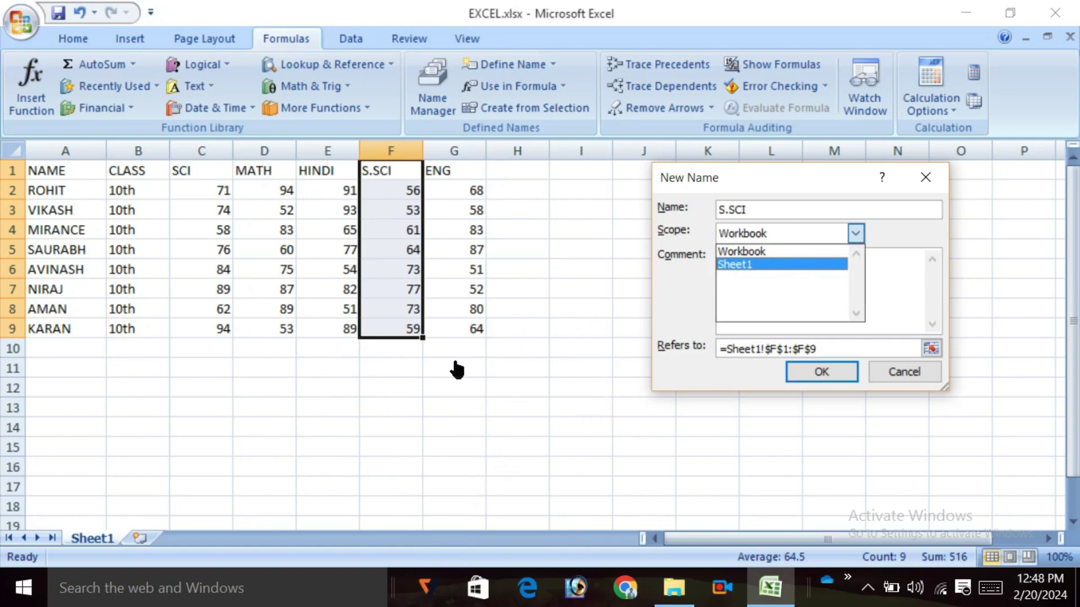
click(793, 253)
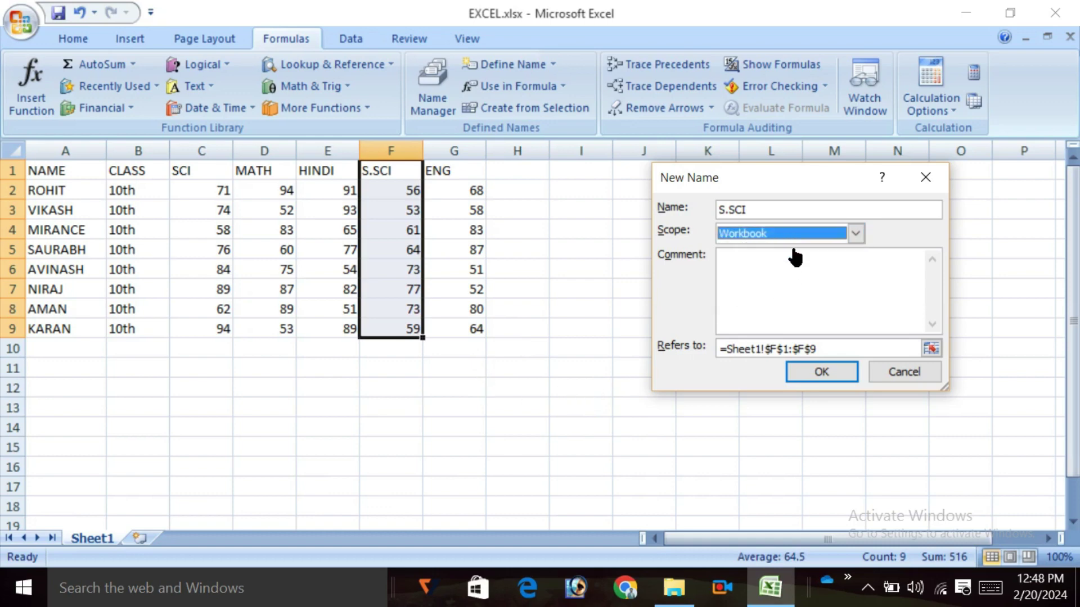
click(815, 380)
click(669, 347)
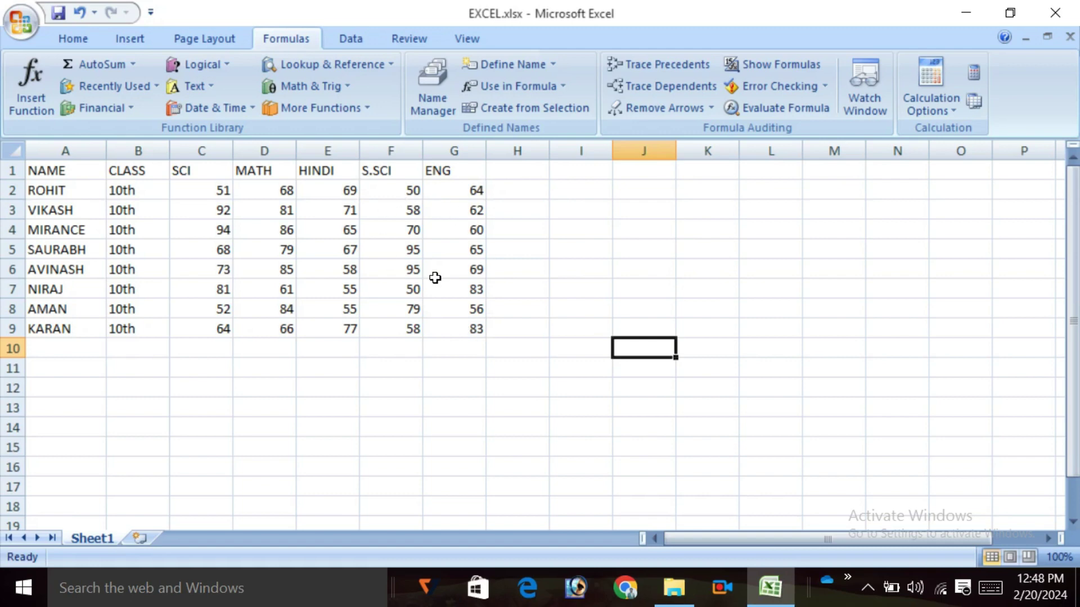
click(579, 218)
text(=)
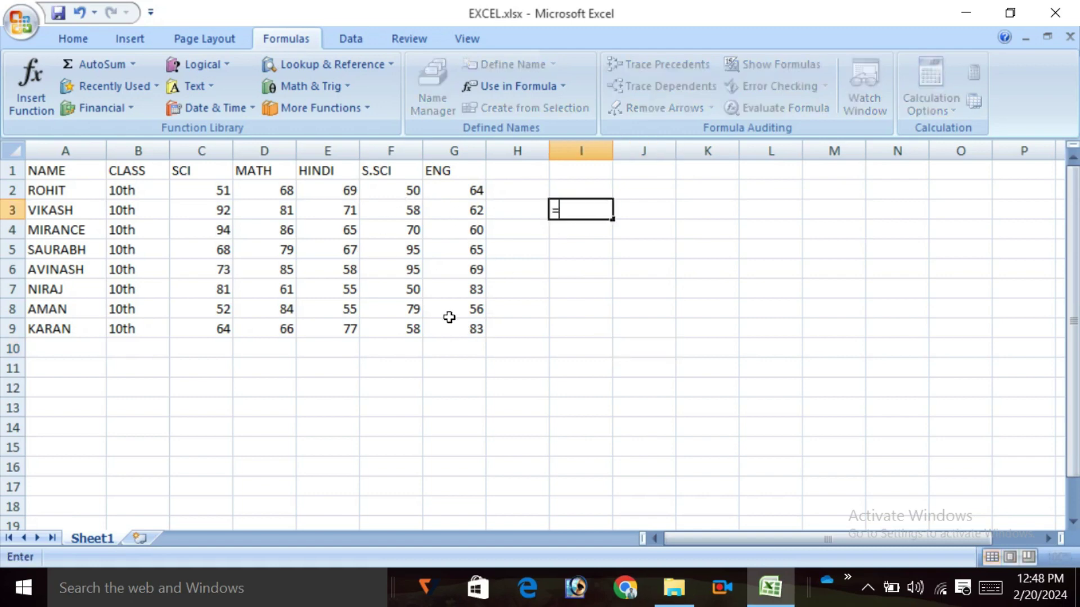
text(MAX)
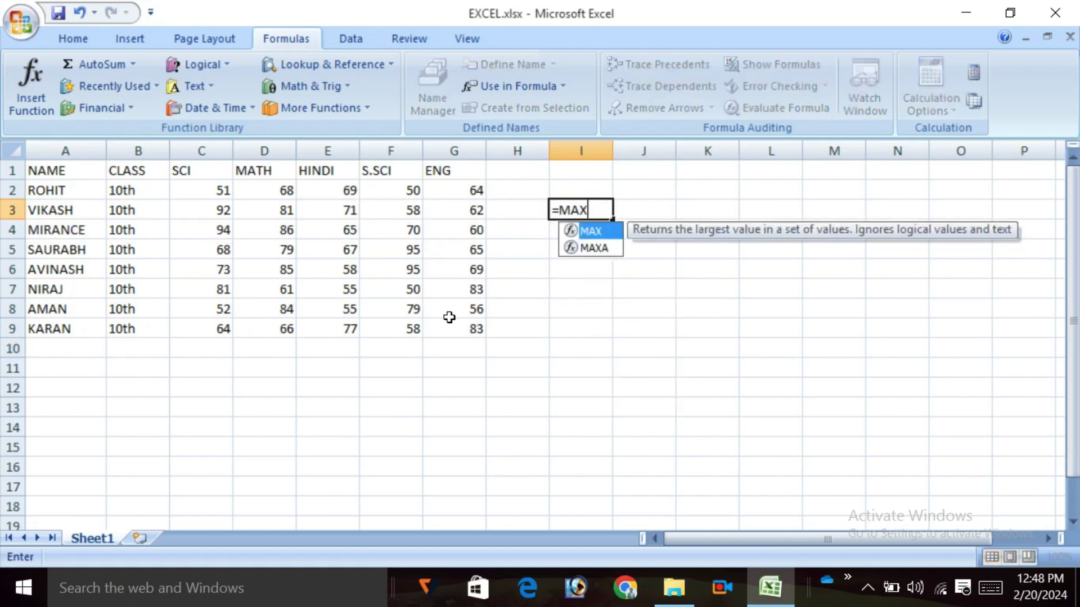
text(()
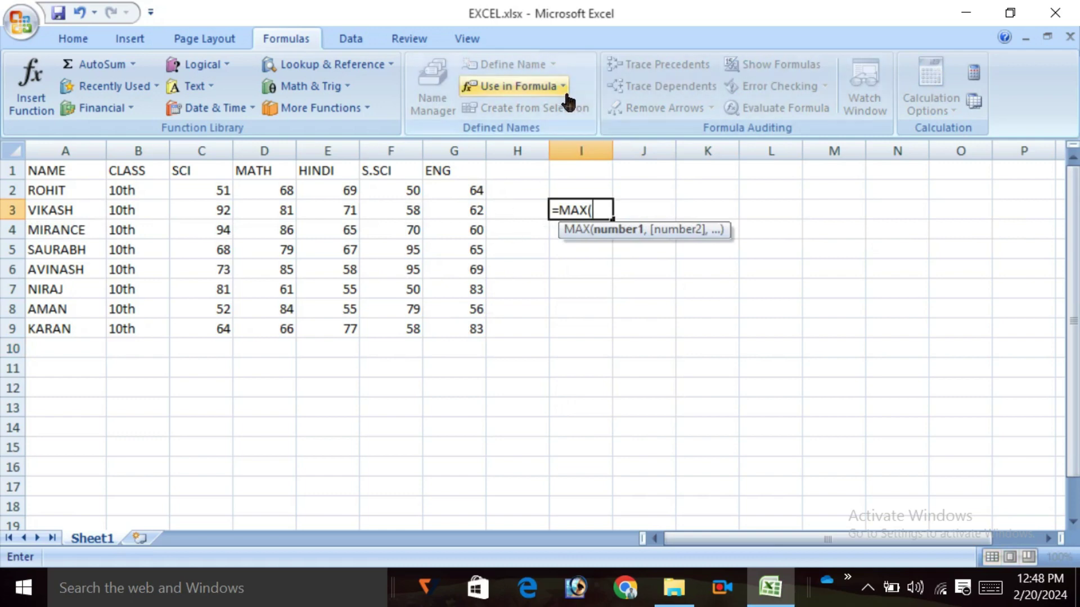
click(562, 87)
click(554, 112)
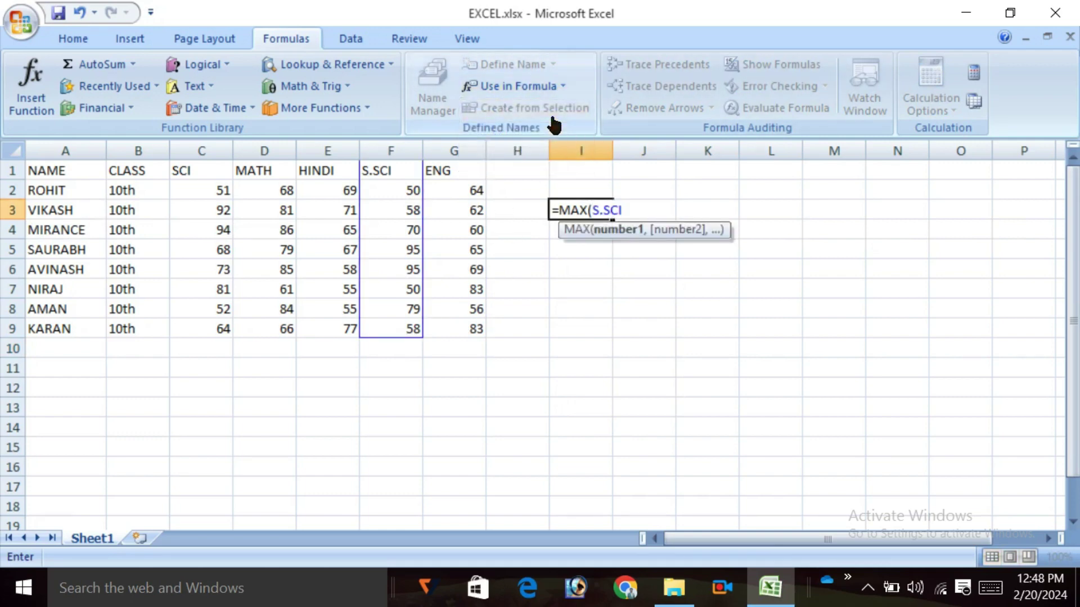
text())
key(Return)
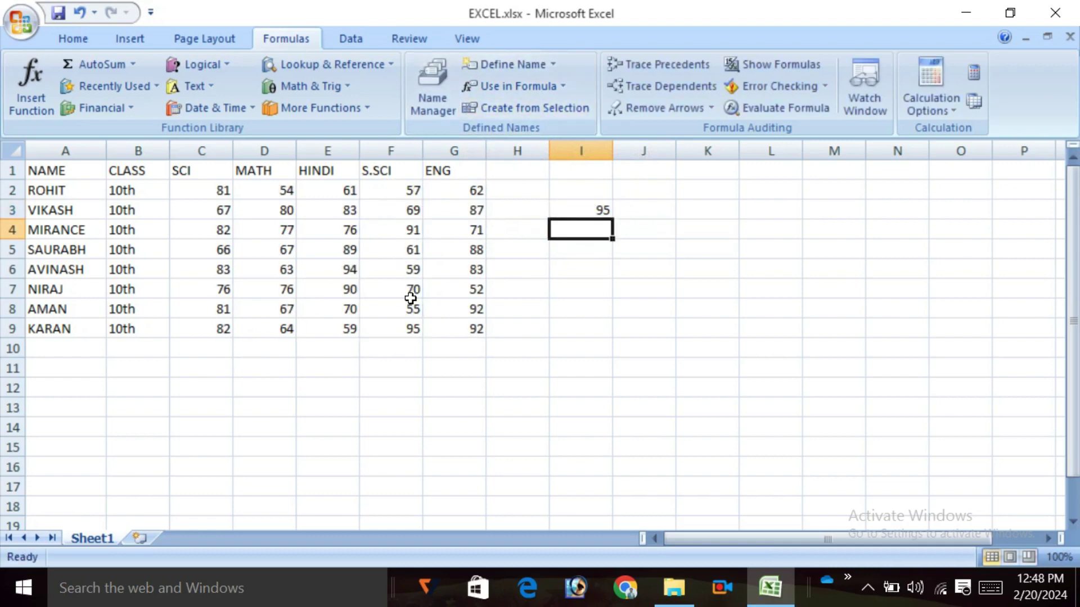
click(413, 332)
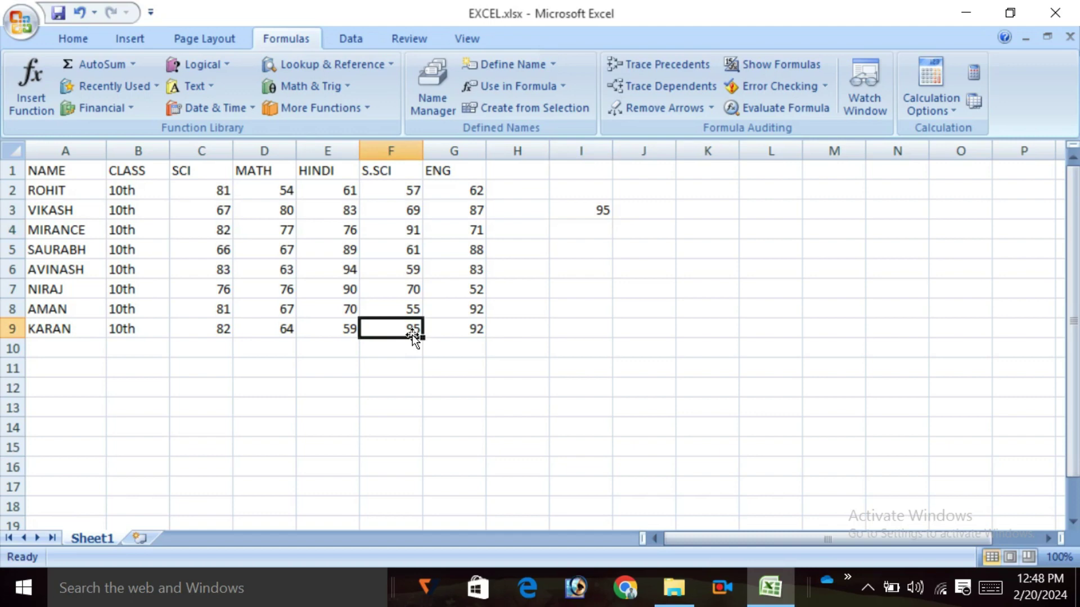
click(471, 345)
click(563, 240)
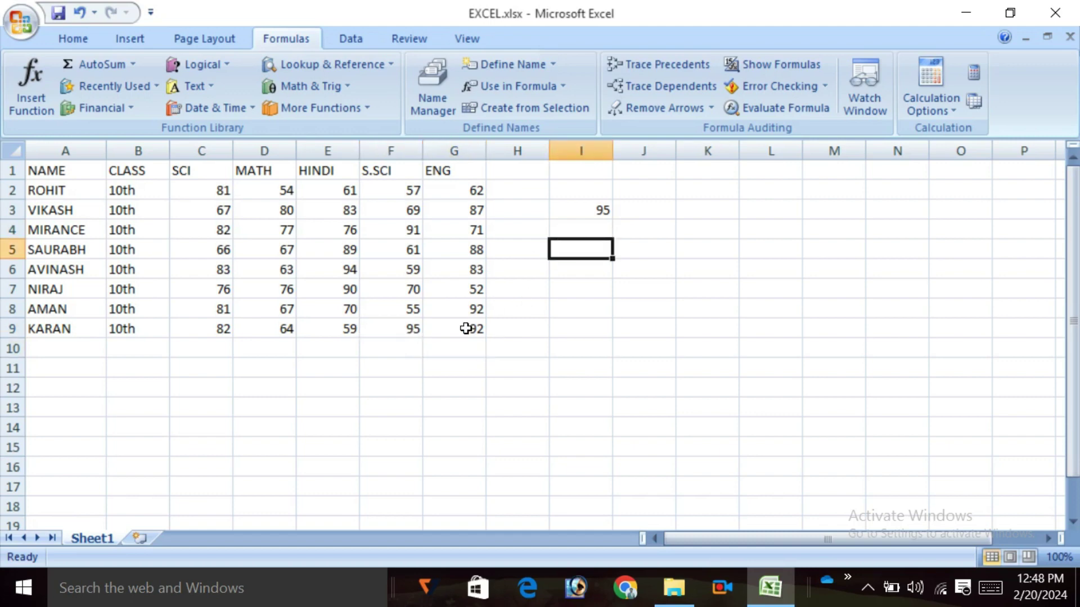
click(404, 349)
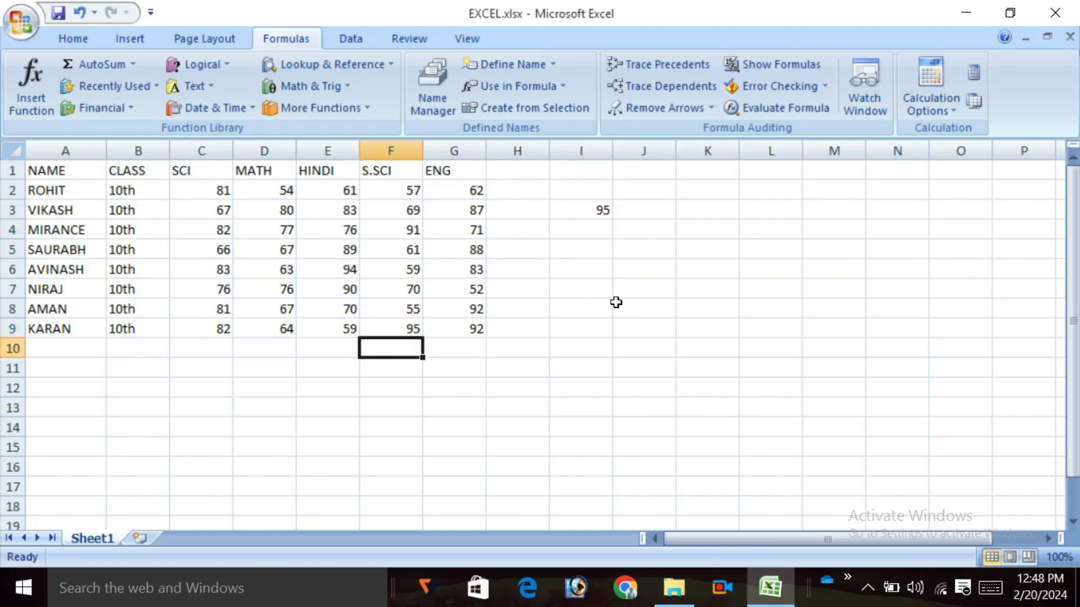
click(577, 229)
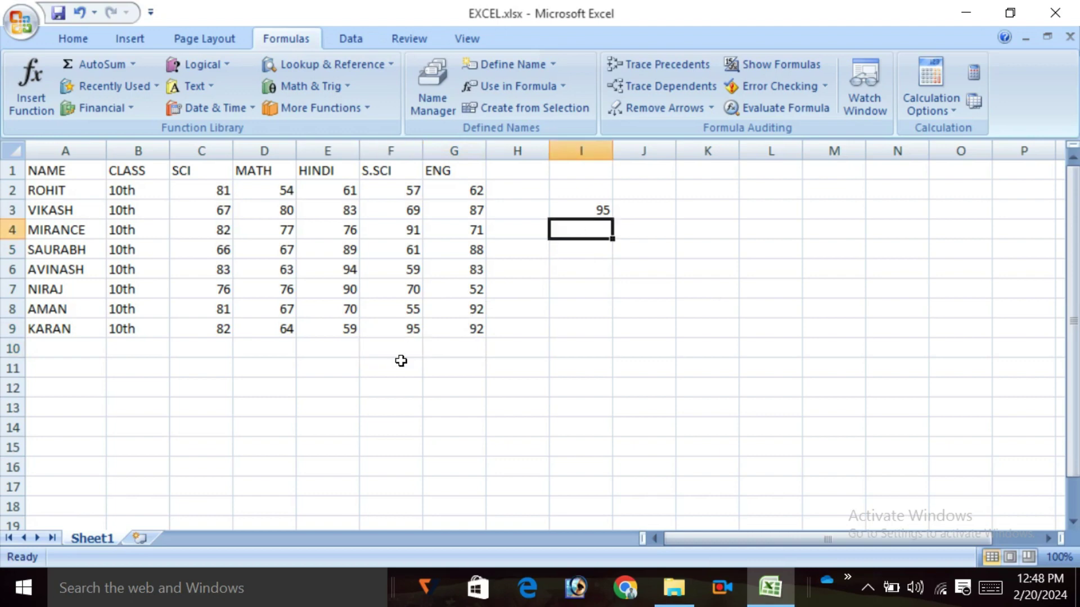
Enter =MIN(S.SCI) in I4 so it shows the lowest S.SCI mark, 59.
text(M)
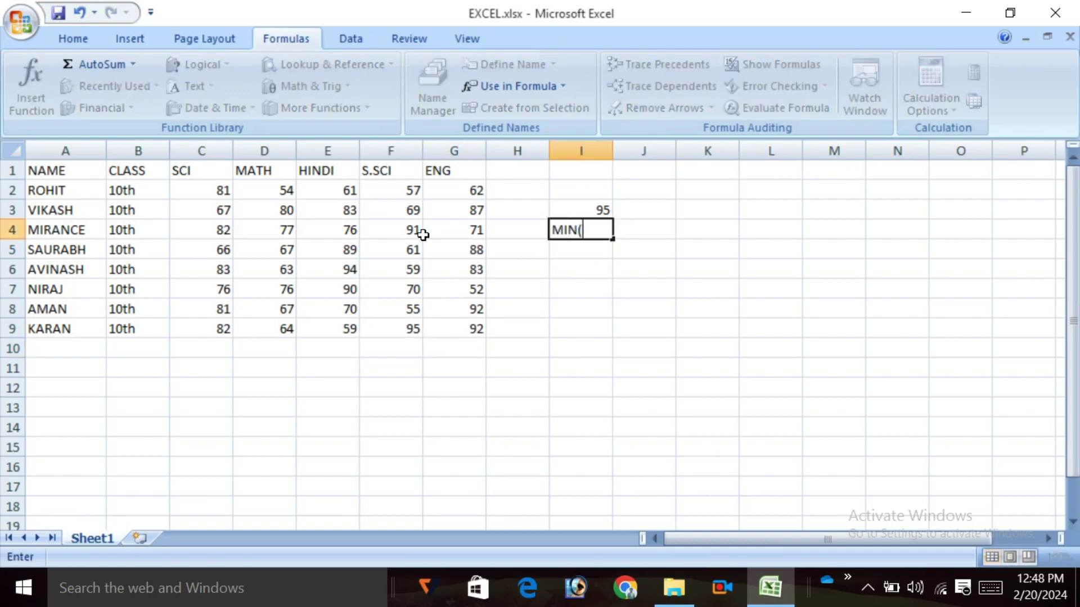
key(BackSpace)
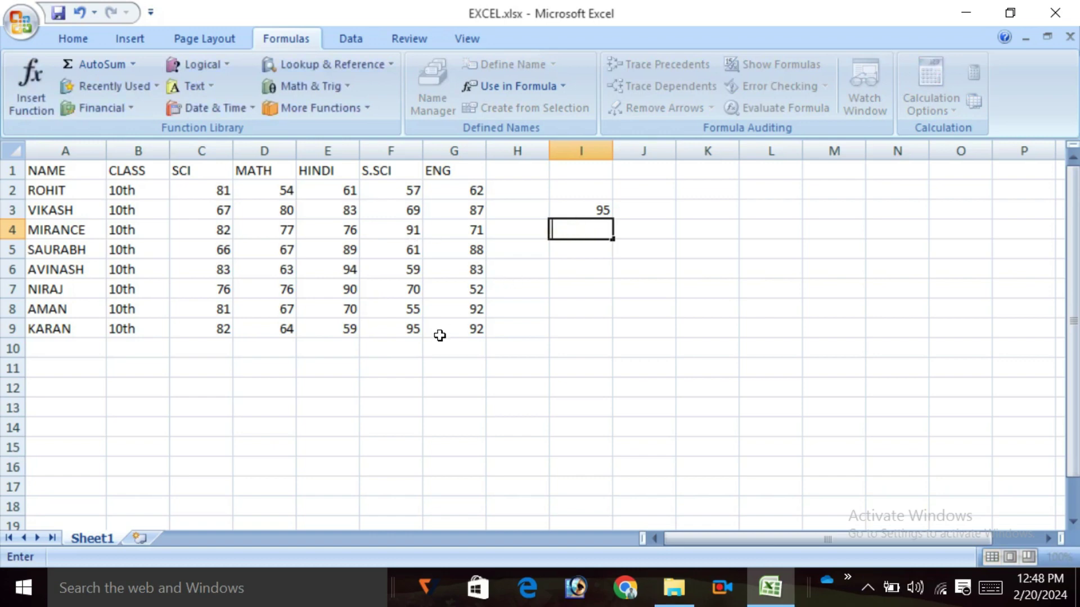
text(=MIN)
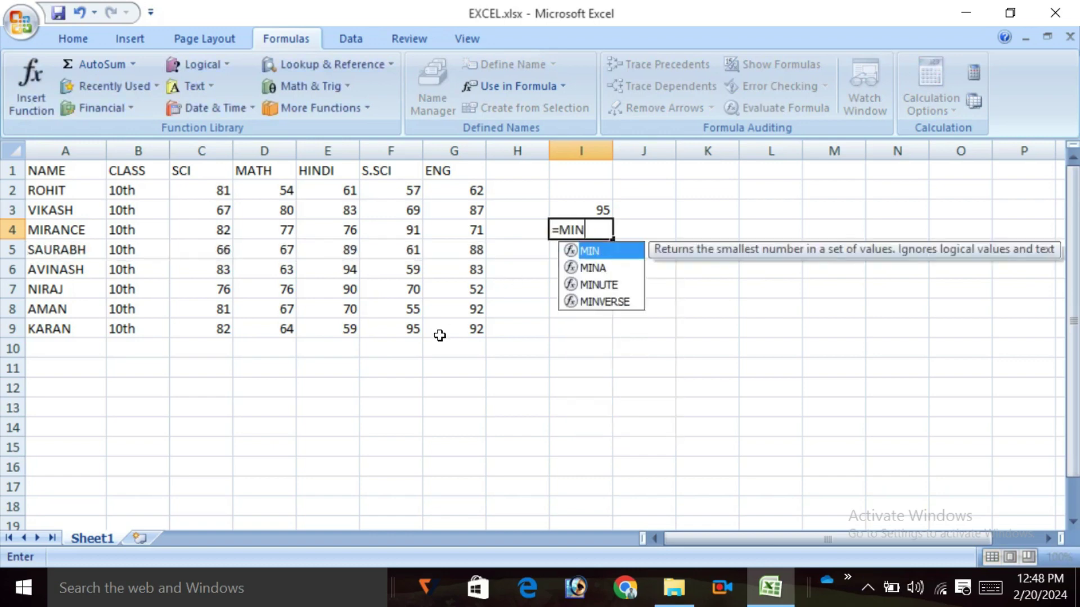
text(()
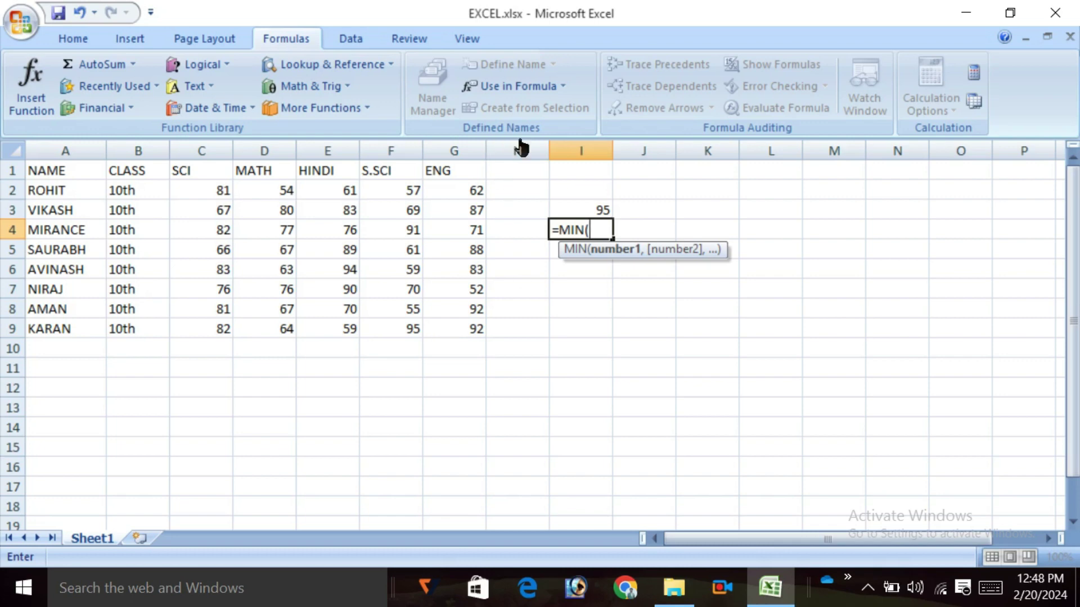
click(555, 87)
click(559, 114)
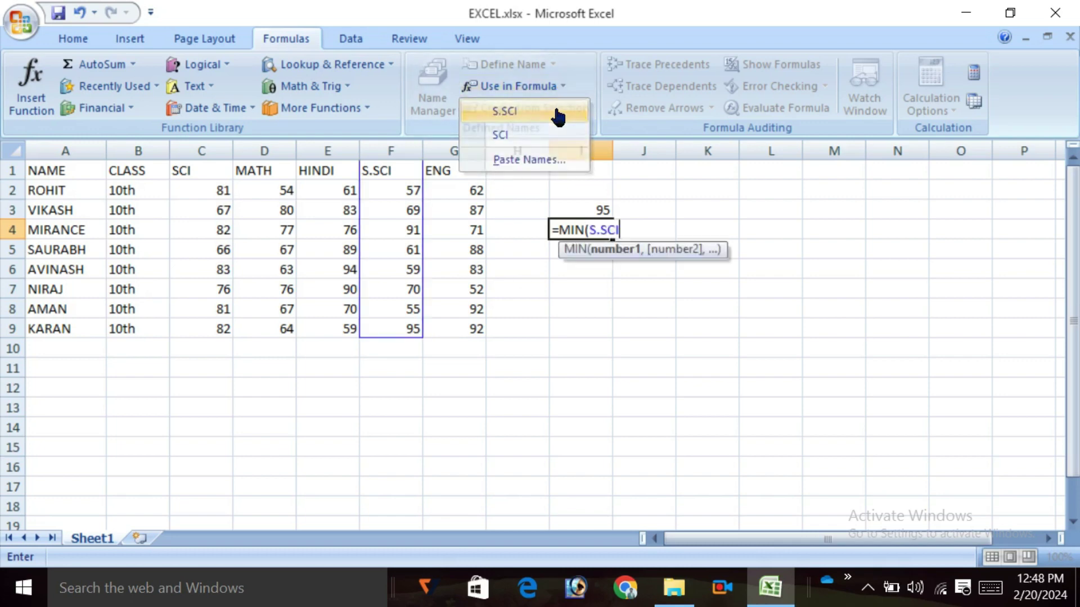
key(Return)
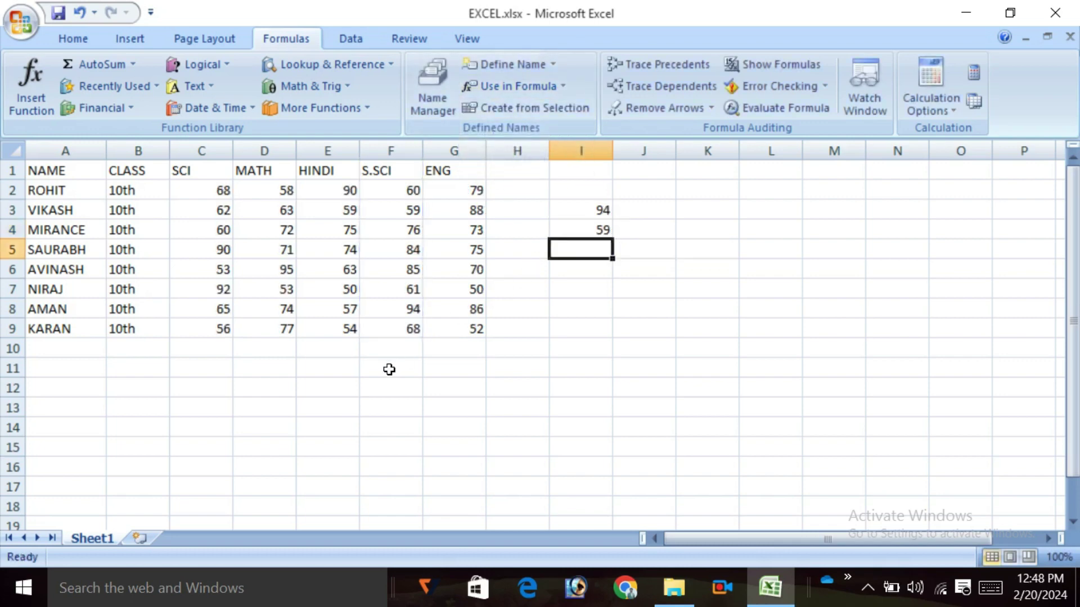
Select the S.SCI column F1:F9, then cell F10 below it.
click(411, 213)
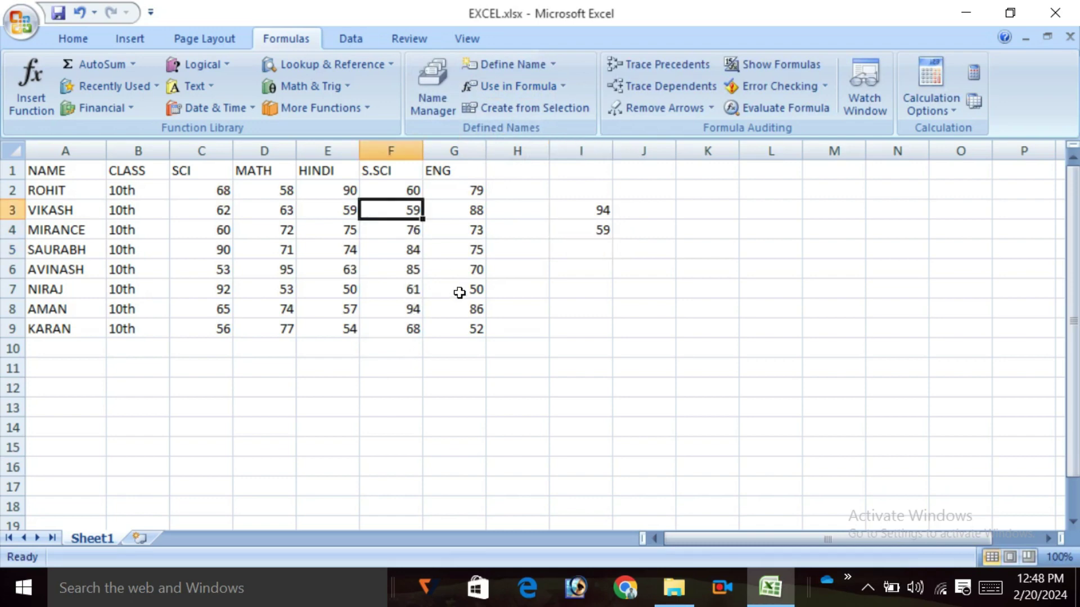
click(585, 272)
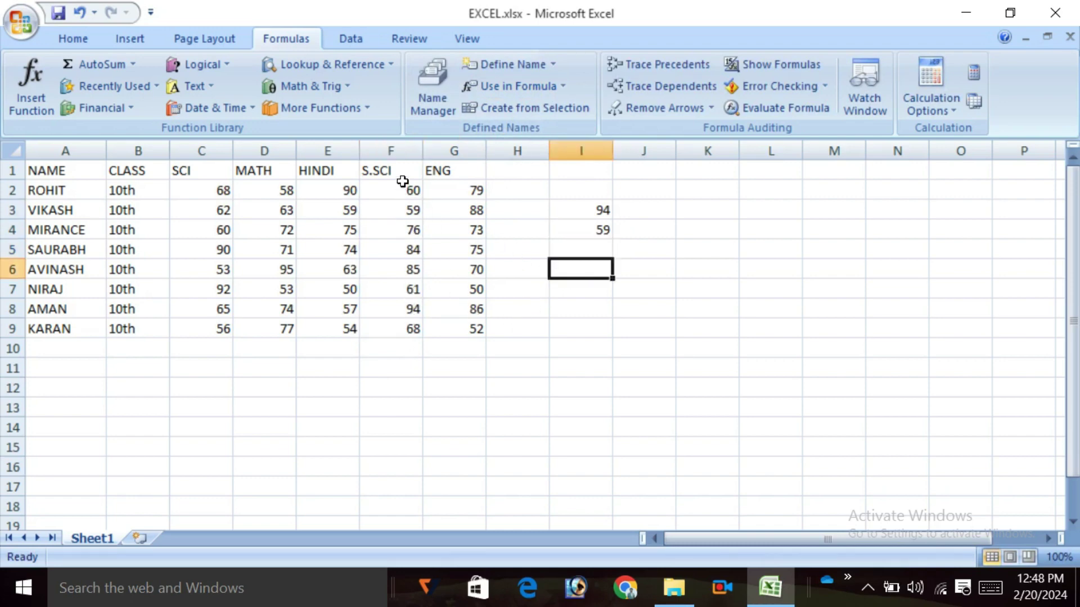
drag(400, 174, 402, 329)
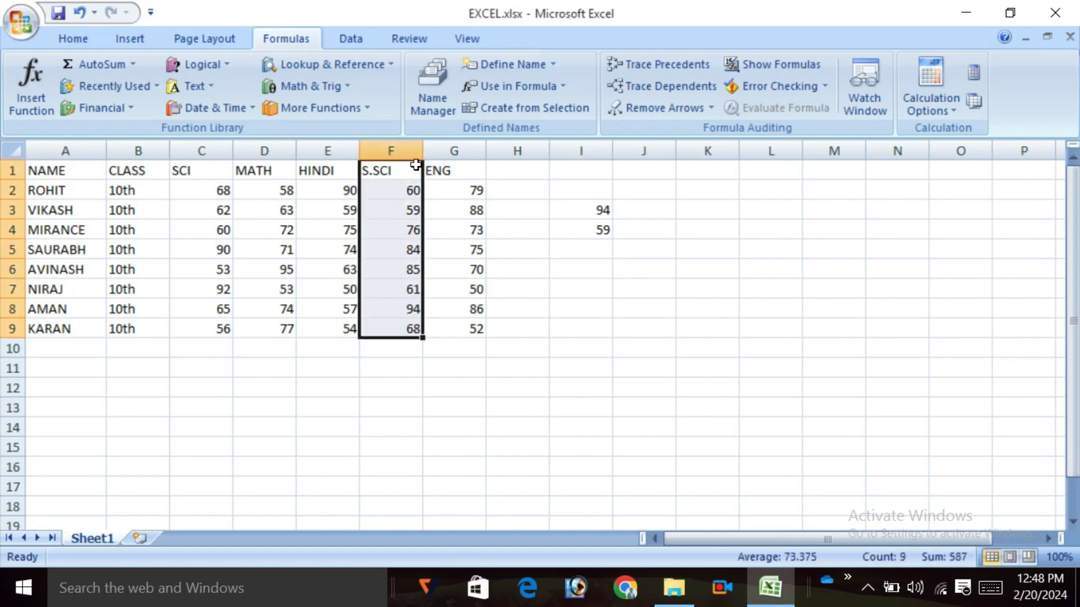
click(380, 341)
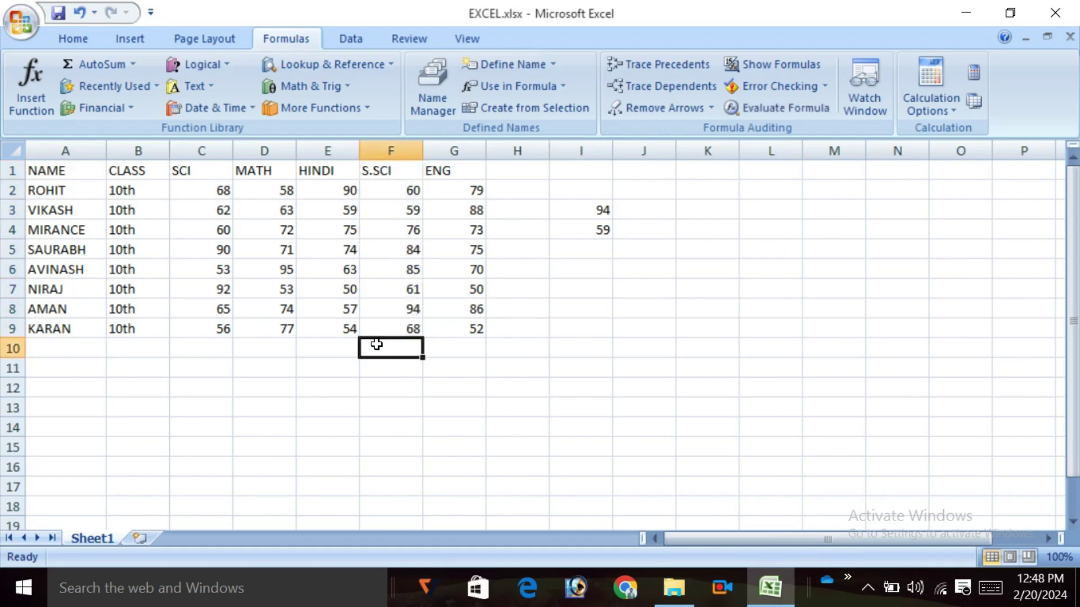
Try creating names from the top row, then dismiss the error message.
text(45)
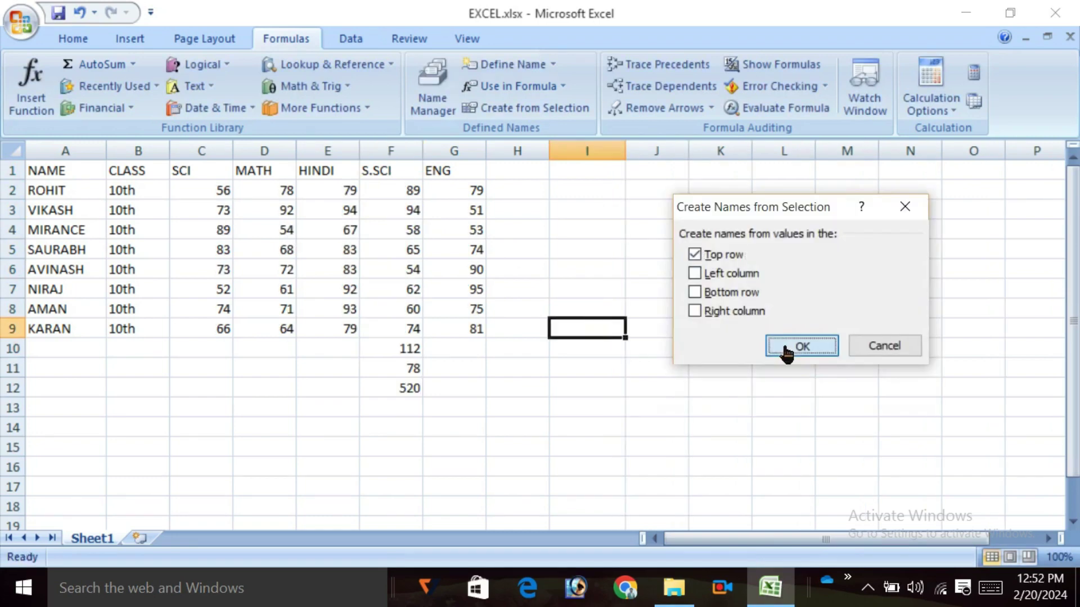
click(783, 347)
click(556, 394)
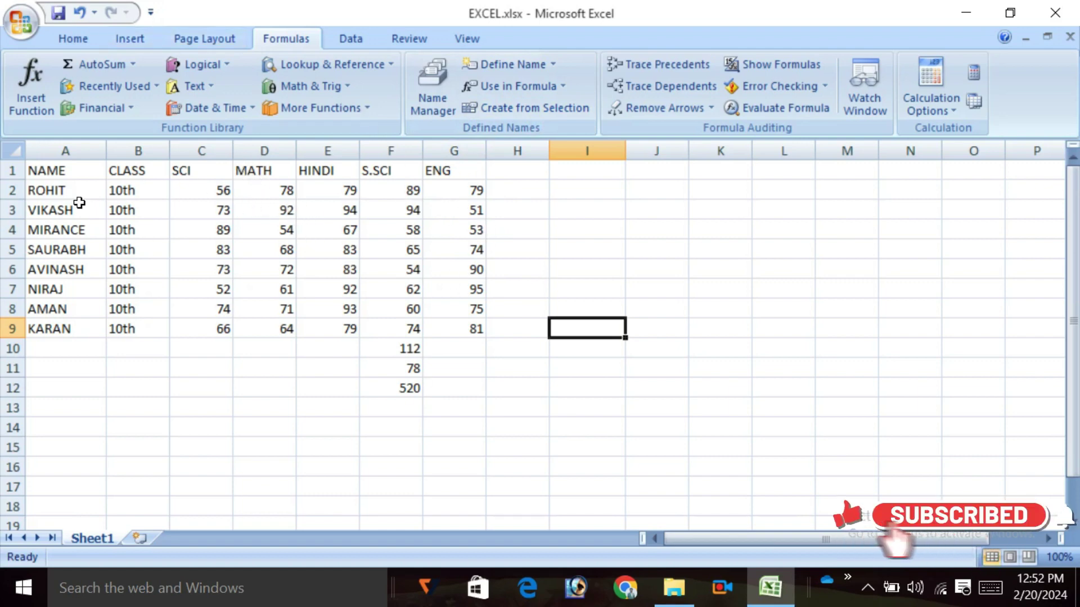
Create names from the top-row headers of A1:G8 without the left column, replacing HINDI.
drag(48, 170, 435, 321)
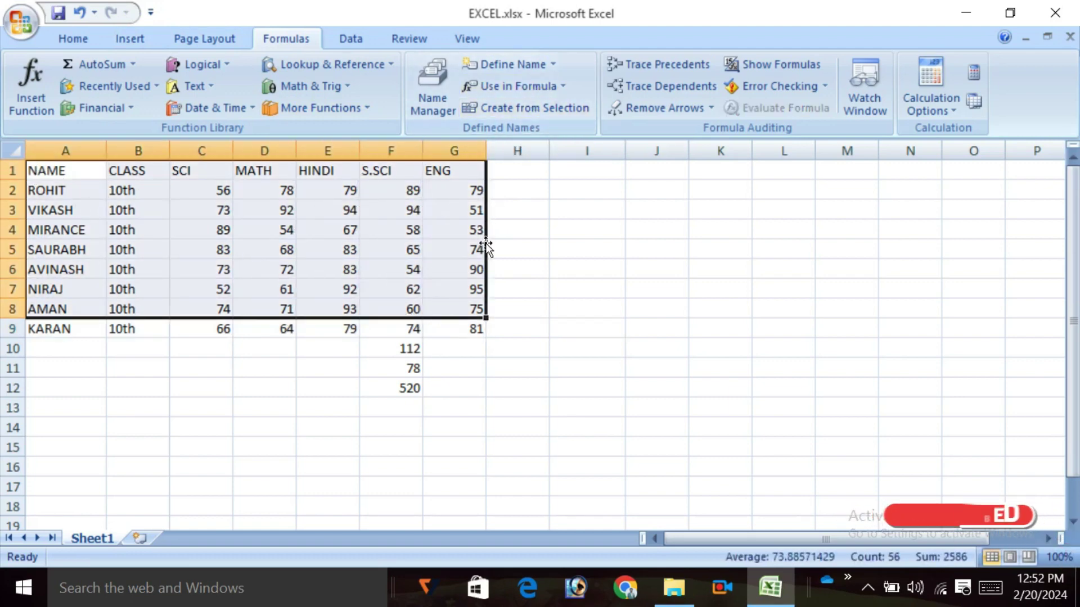
click(526, 108)
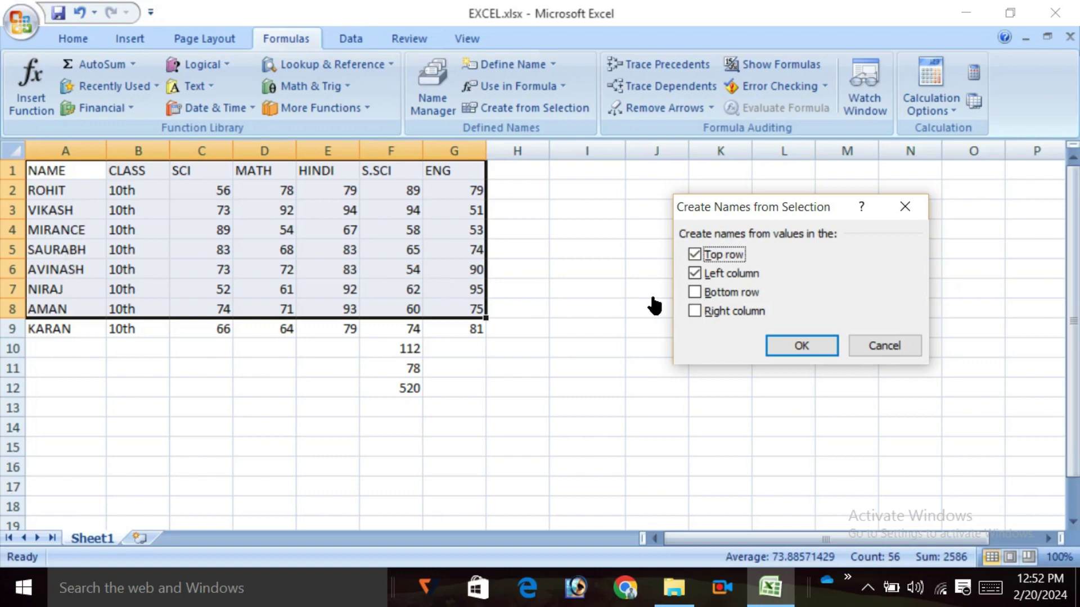
click(695, 275)
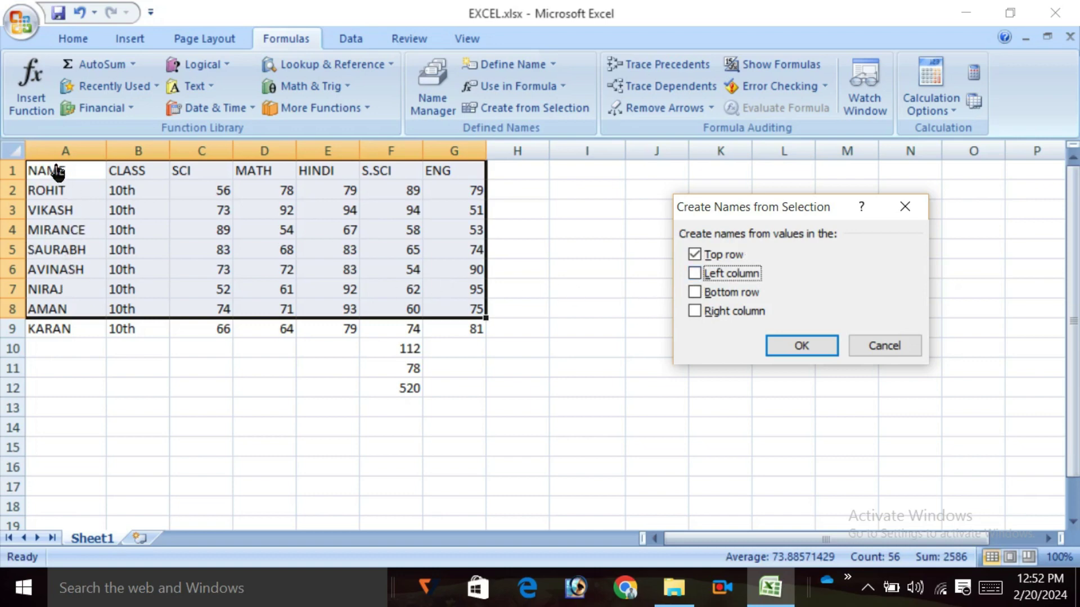
click(803, 343)
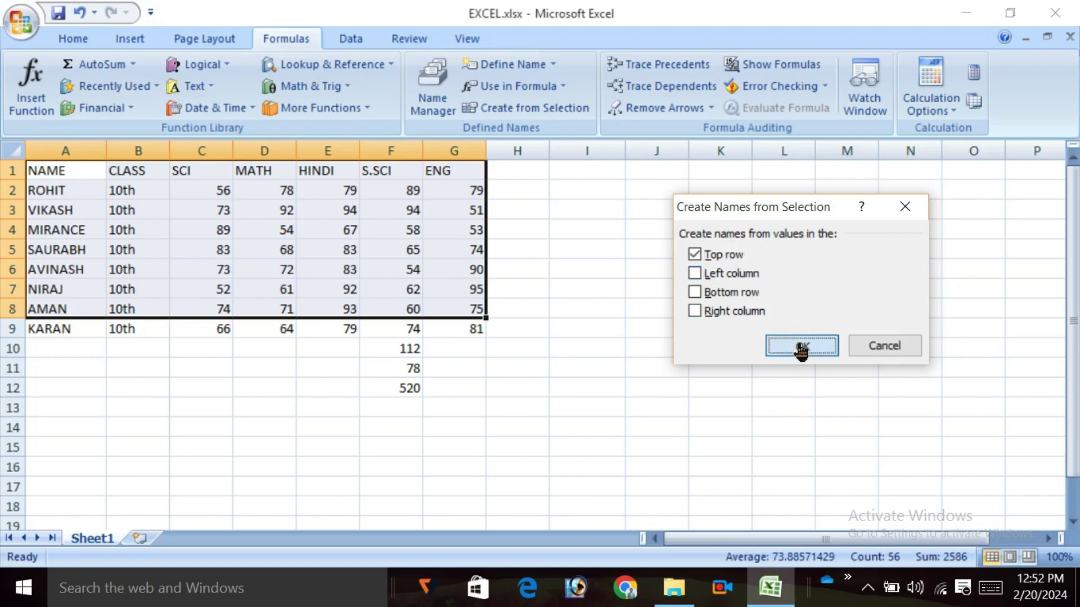
click(472, 349)
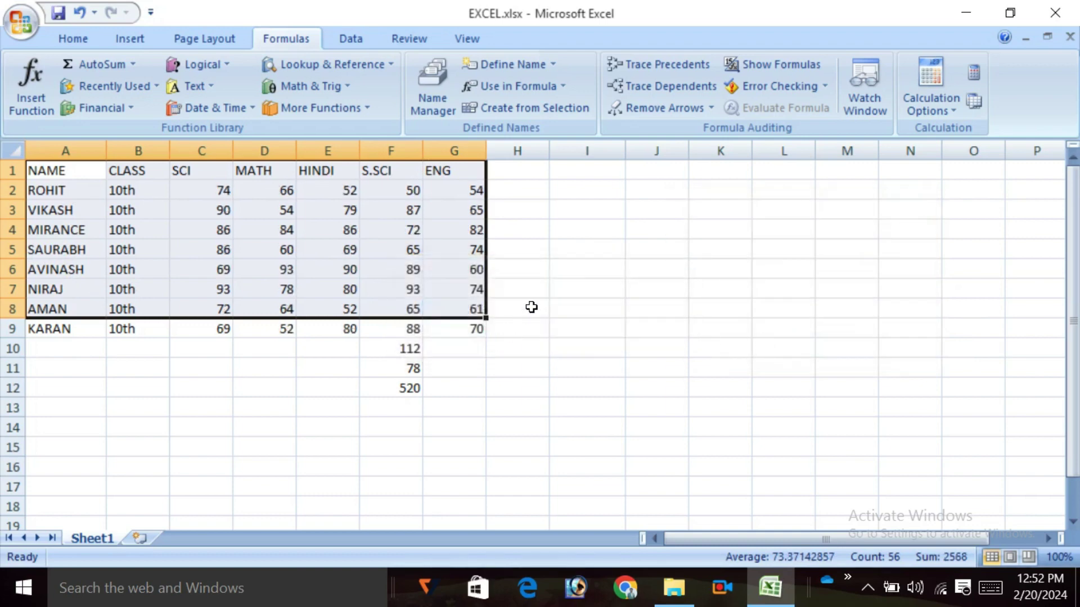
click(557, 350)
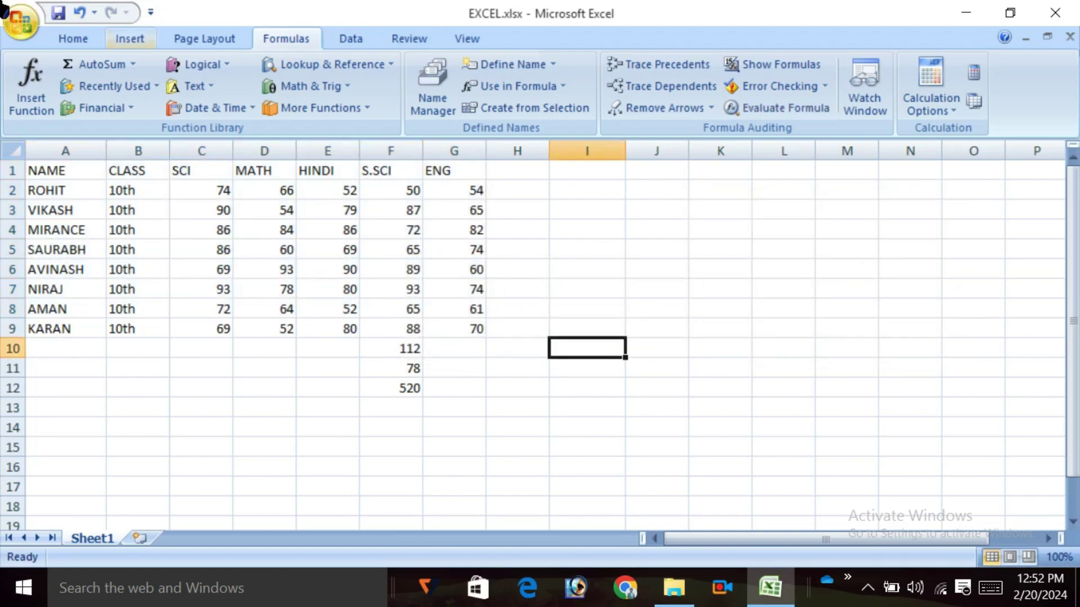